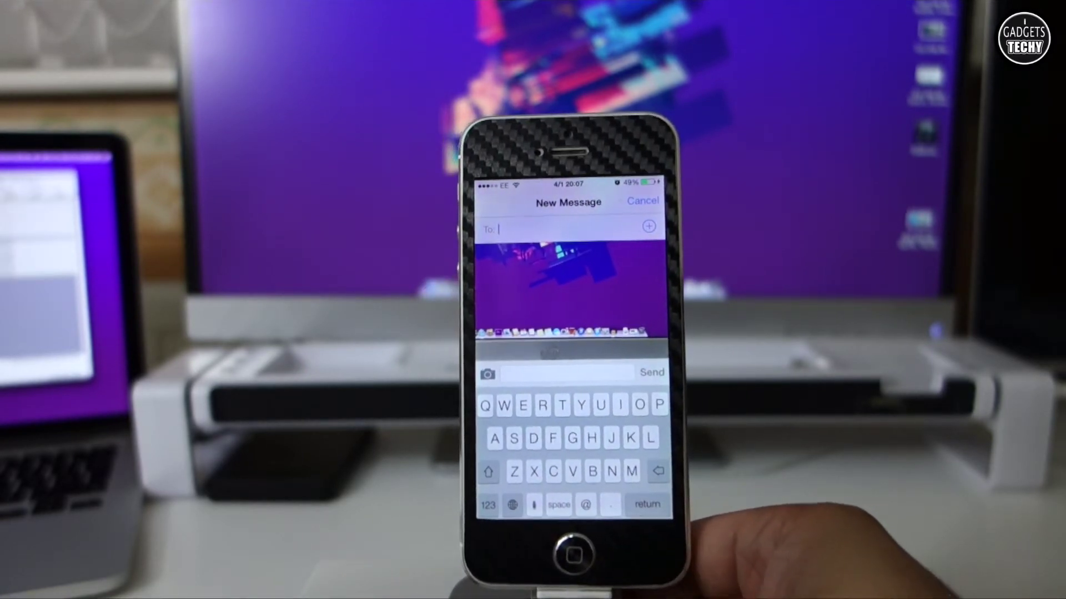
{"action": "type", "text": "this"}
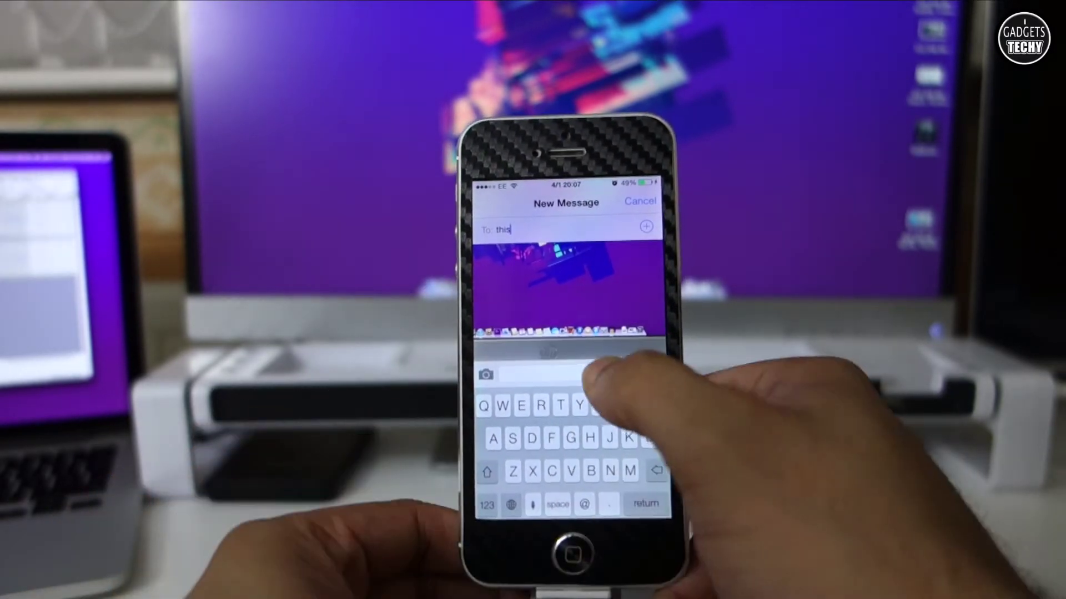
{"action": "type", "text": "This"}
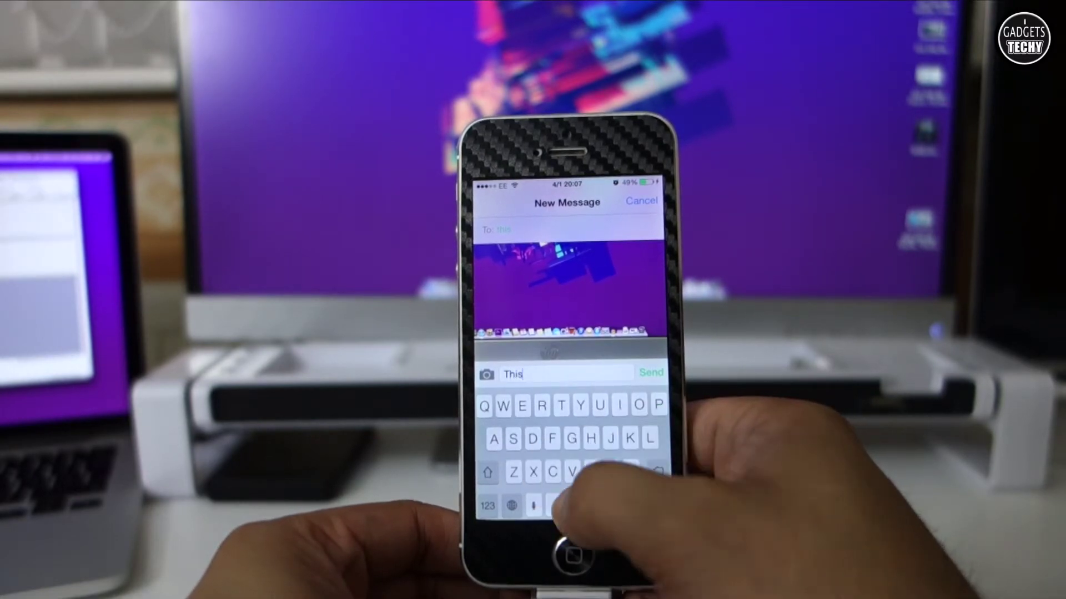
{"action": "type", "text": " is a"}
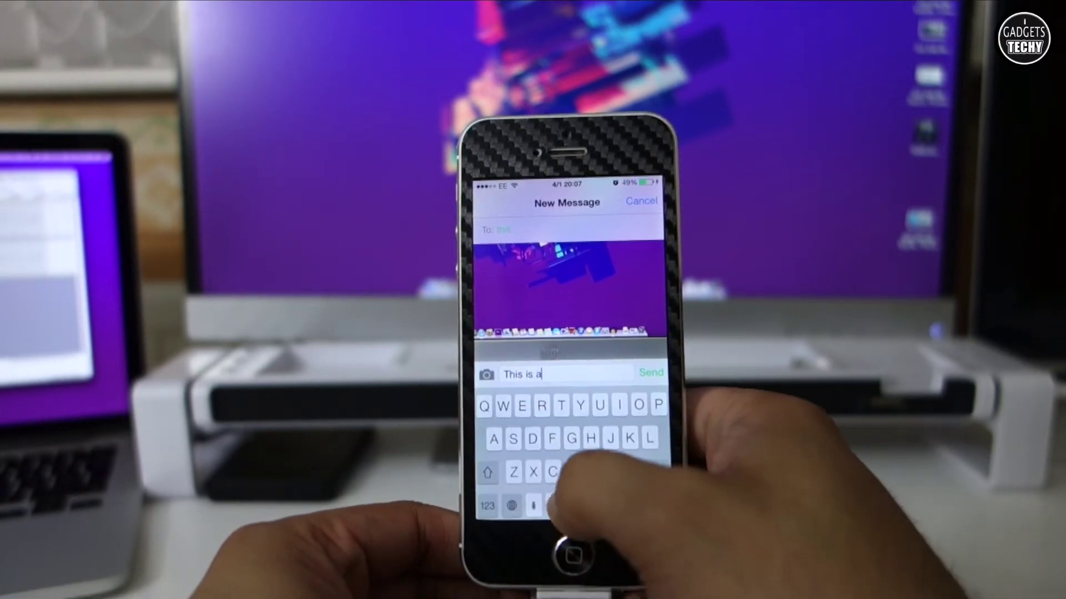
{"action": "type", "text": " test m"}
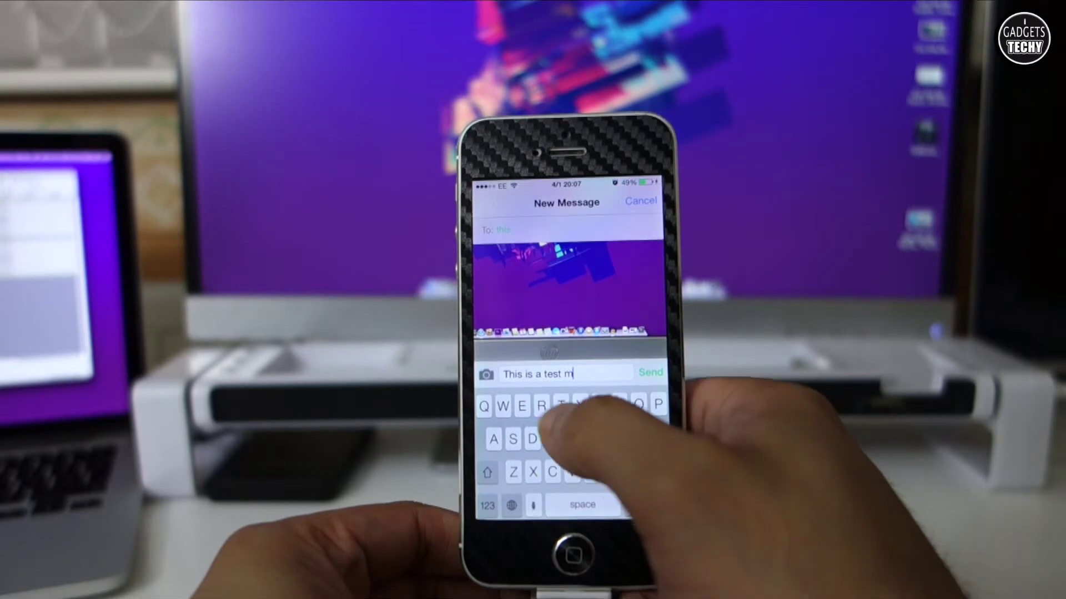
{"action": "type", "text": "essage"}
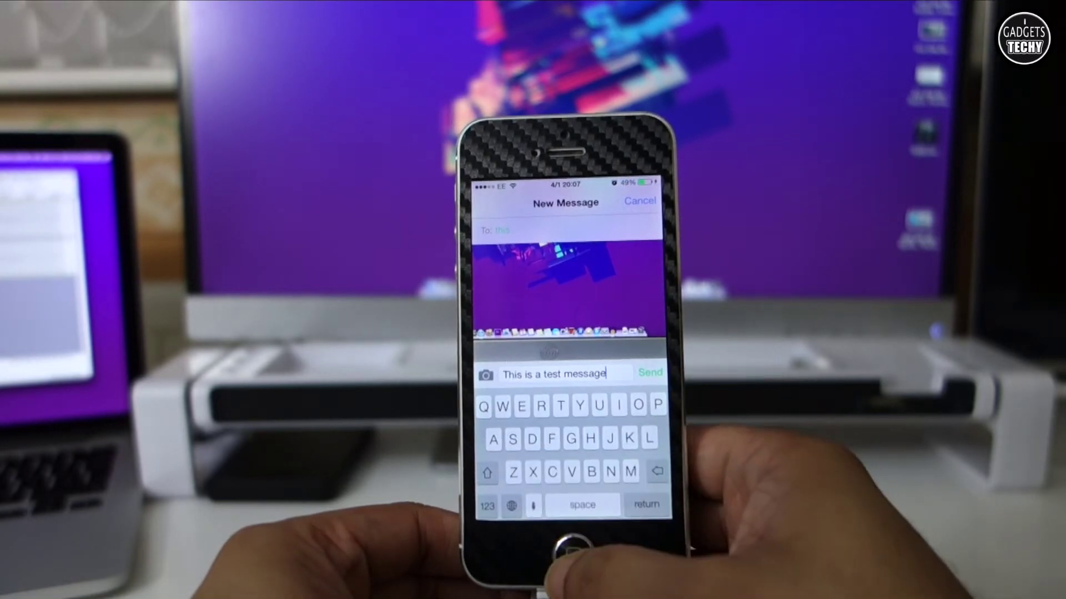